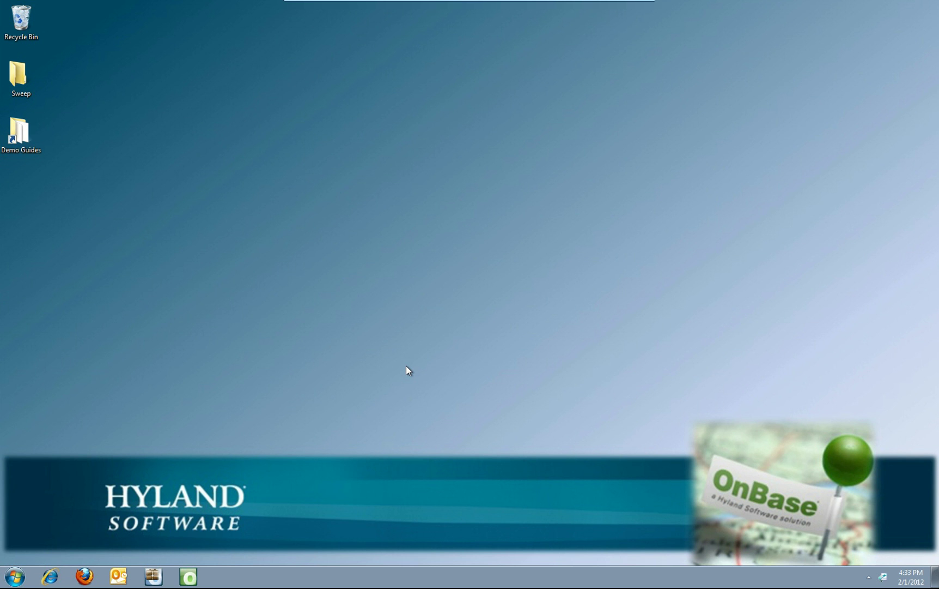
# Step: Launch Outlook from the taskbar and let it load to the Inbox
pyautogui.click(120, 576)
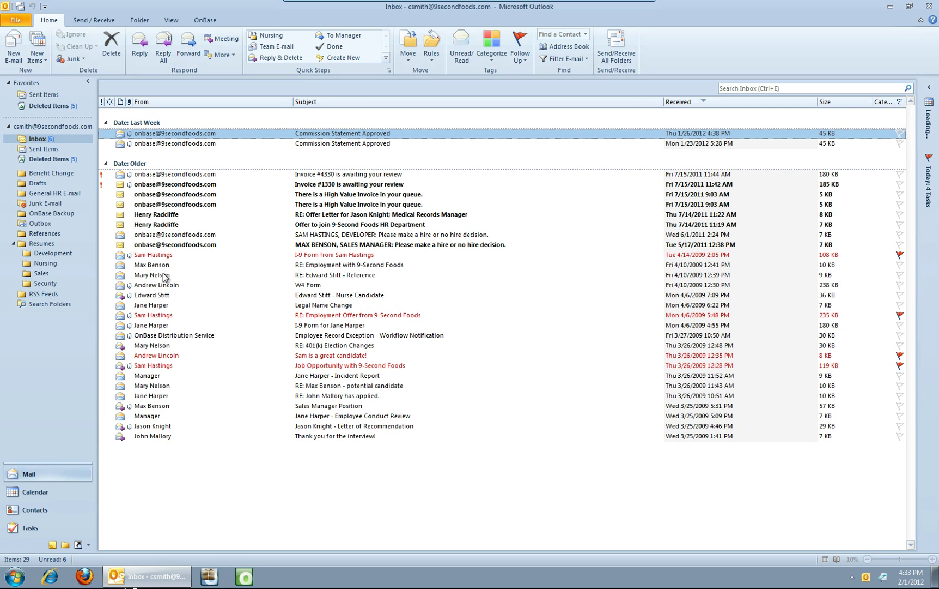
# Step: Open the I-9 Form message and log in to OnBase Upload with the username and password
pyautogui.click(167, 255)
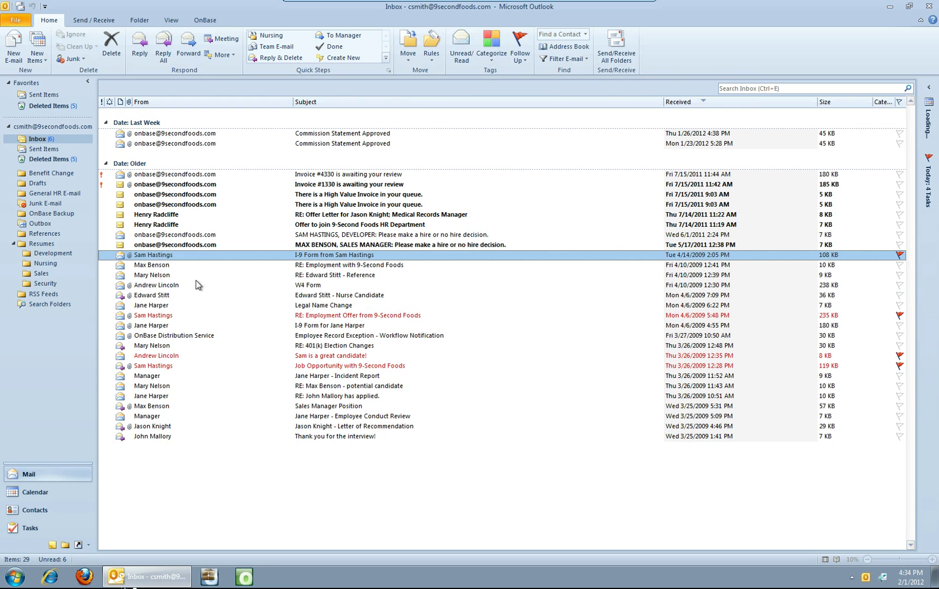
pyautogui.doubleClick(207, 254)
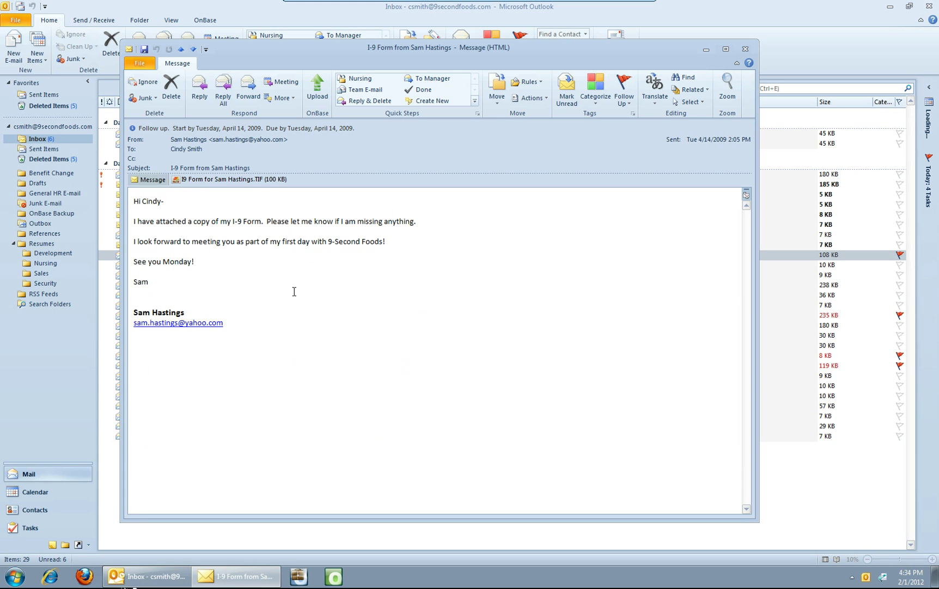
pyautogui.click(317, 87)
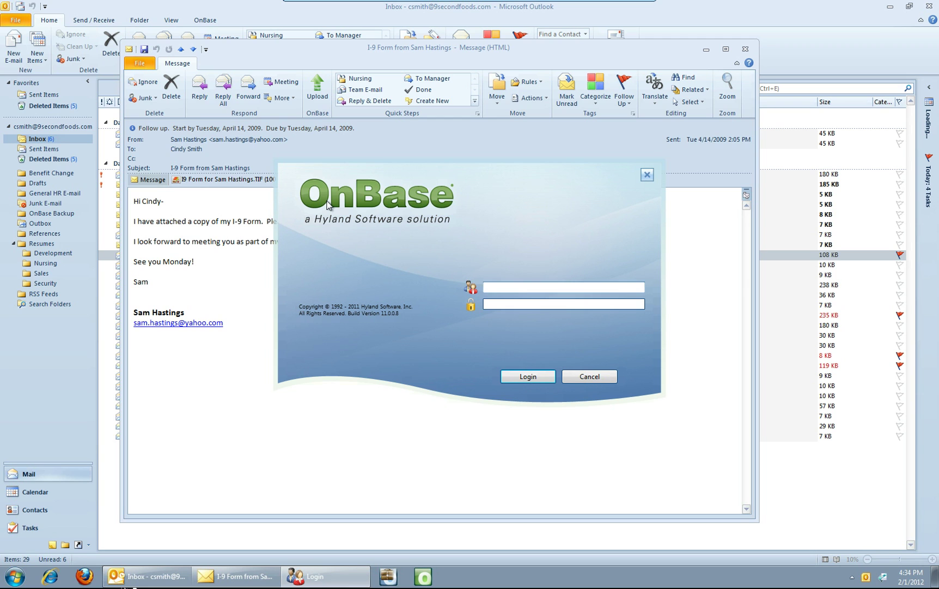
pyautogui.write('MANAGER')
pyautogui.press('Tab')
pyautogui.write('admin')
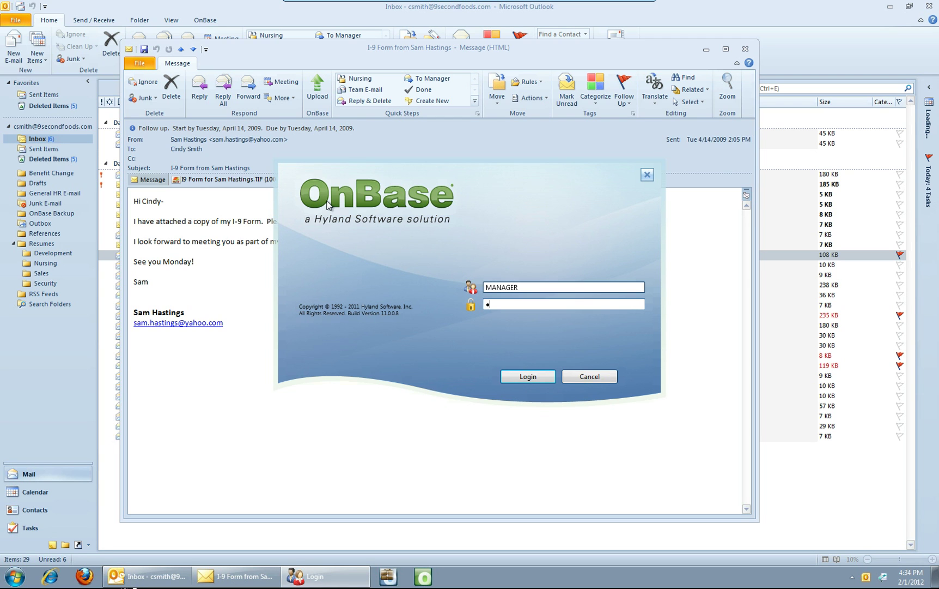
pyautogui.write('ord')
pyautogui.click(519, 377)
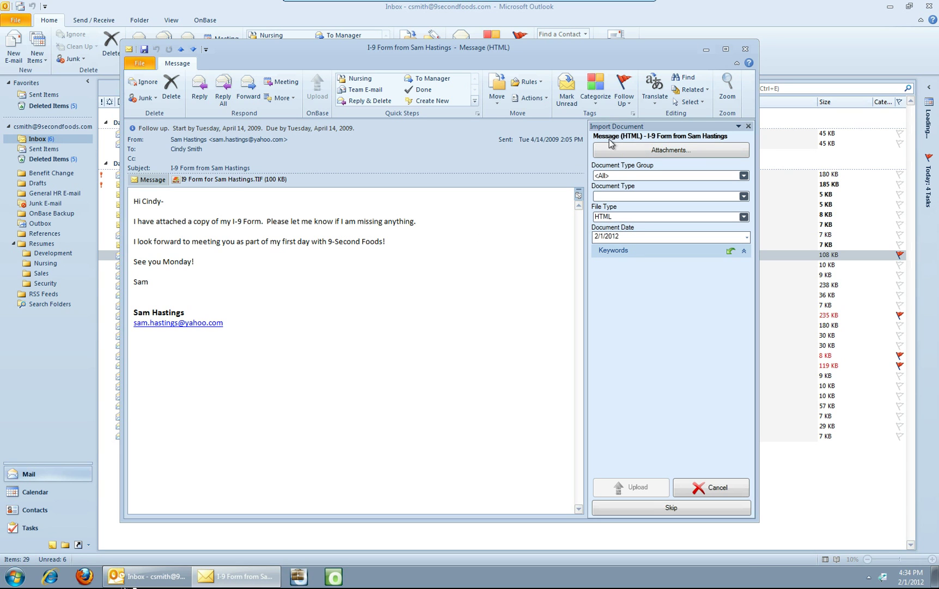
# Step: Skip the message body so the import targets the I-9 TIF attachment
pyautogui.click(669, 508)
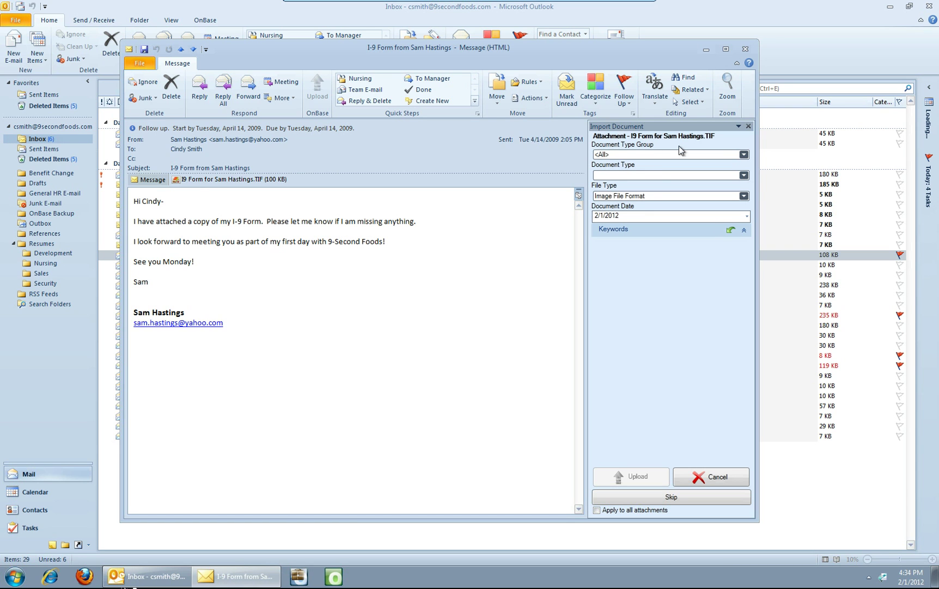
# Step: Index the I-9 TIF as Human Resources, HR - E-mail Attachment, with the applicant's name in Name
pyautogui.click(743, 154)
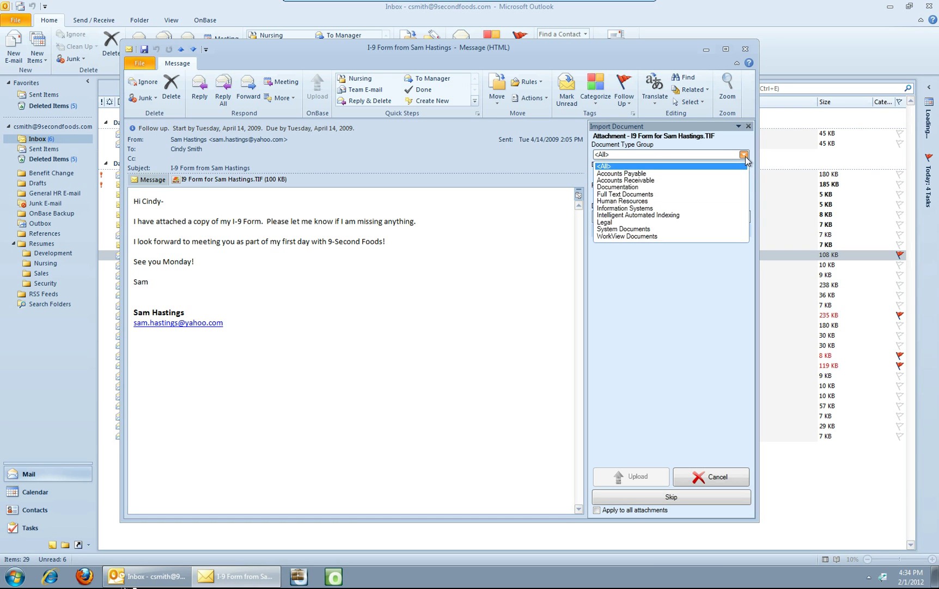
pyautogui.click(664, 206)
pyautogui.click(700, 175)
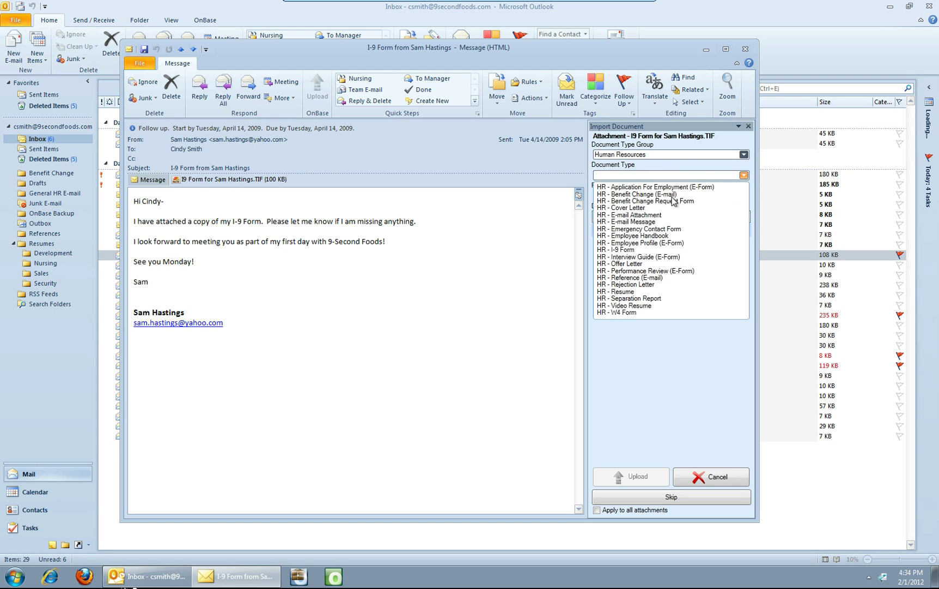
pyautogui.click(658, 217)
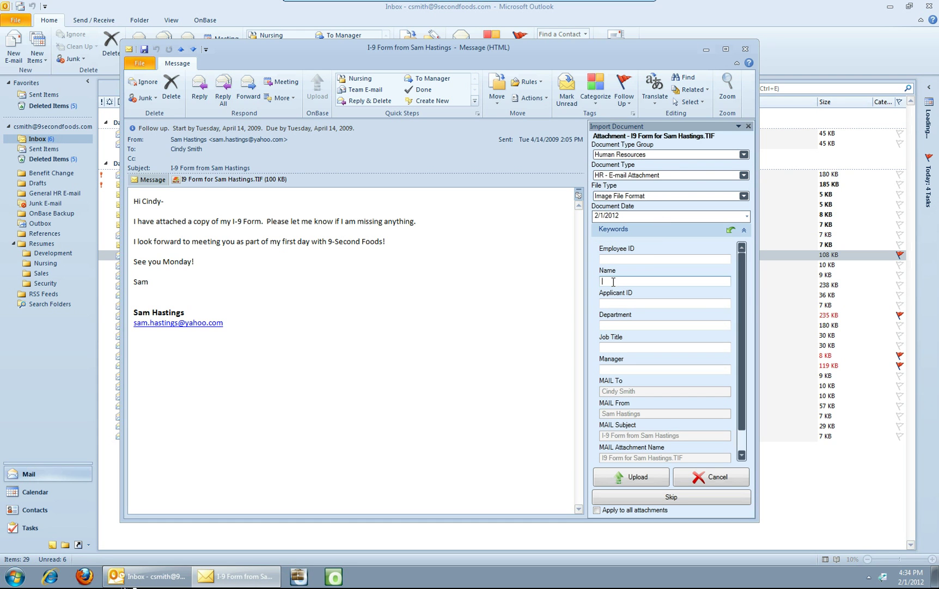
pyautogui.scroll(-1, 743, 343)
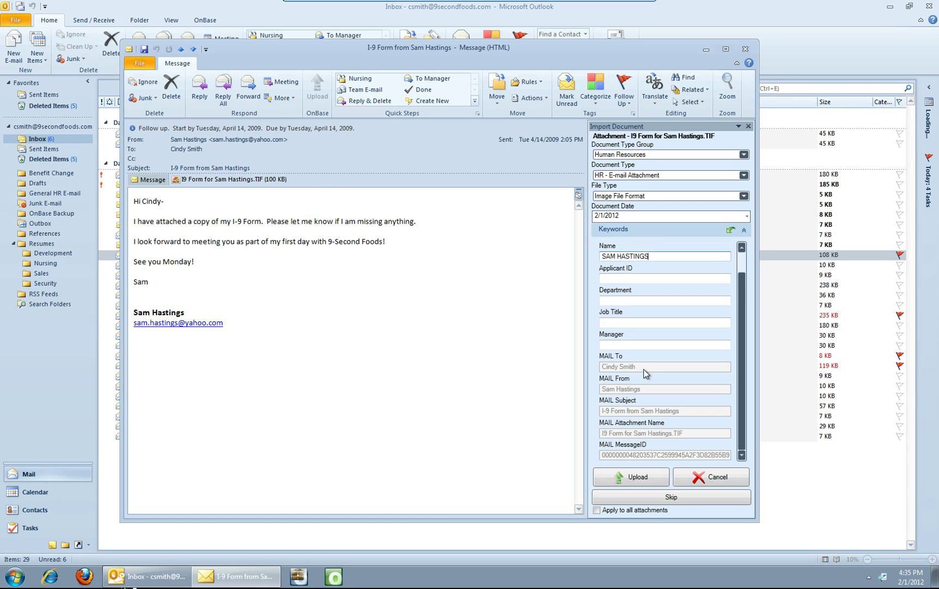
pyautogui.scroll(1, 741, 322)
pyautogui.moveTo(741, 300); pyautogui.dragTo(742, 390)
pyautogui.scroll(1, 743, 342)
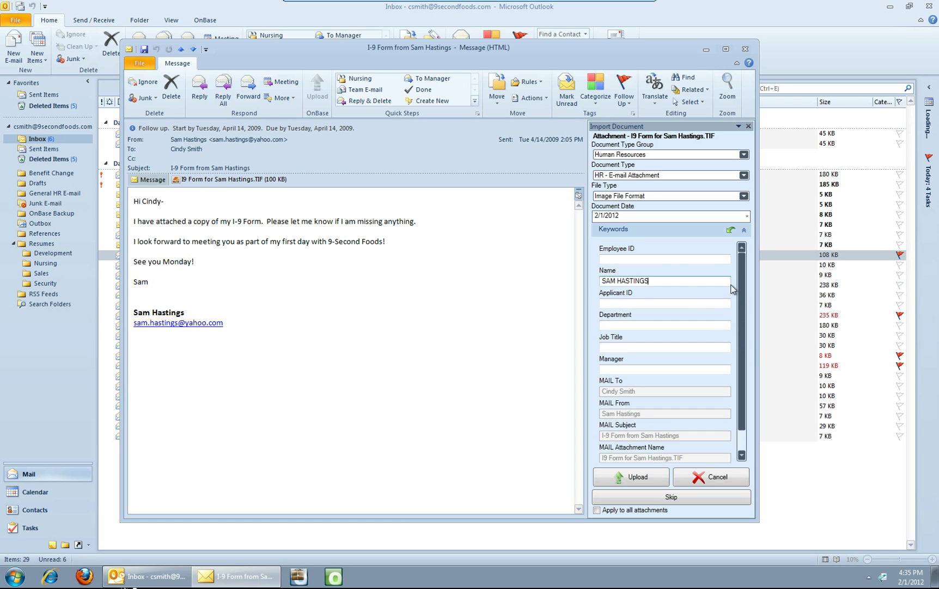
# Step: Upload the indexed I-9 attachment, close the message, and cancel a second OnBase import
pyautogui.click(631, 478)
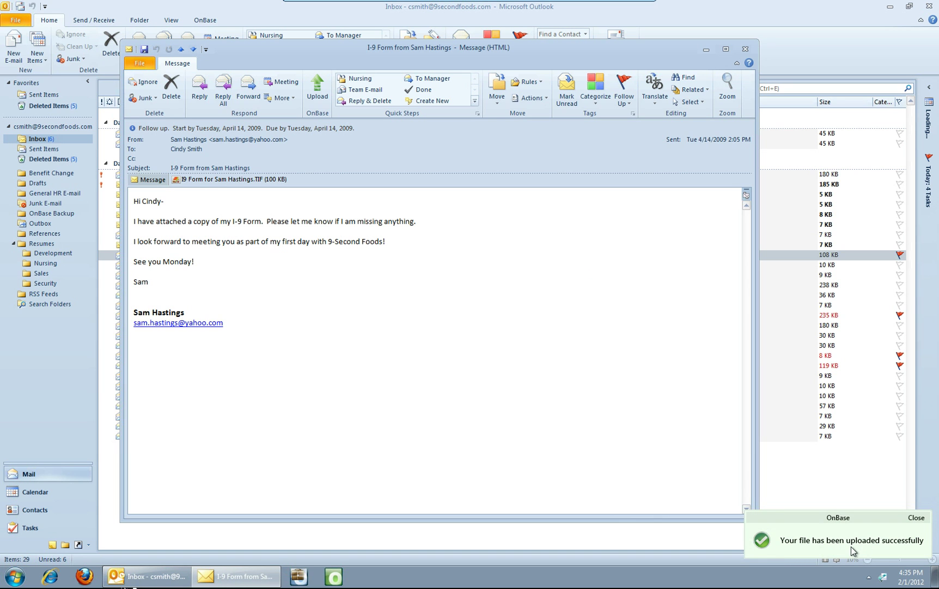
pyautogui.click(745, 49)
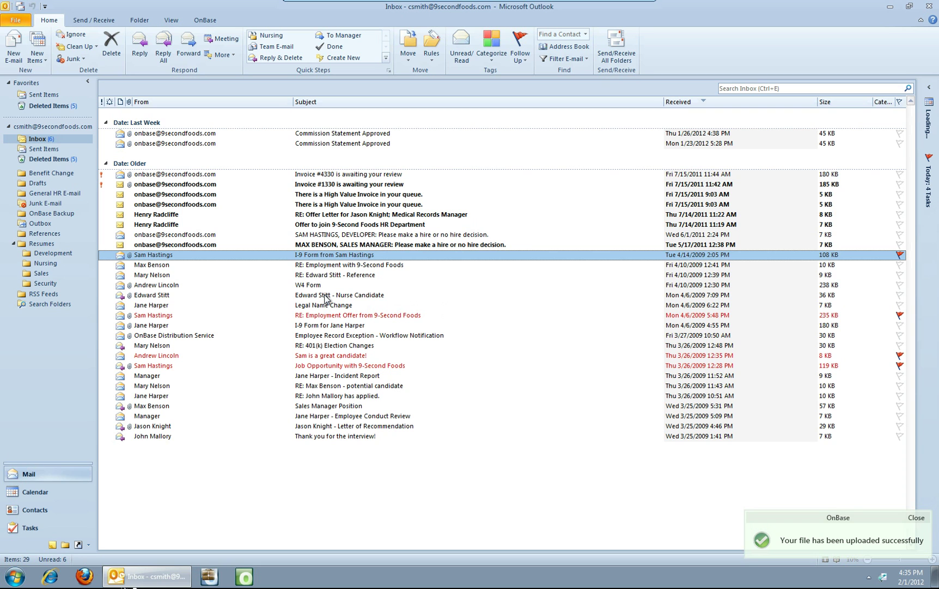
pyautogui.rightClick(228, 255)
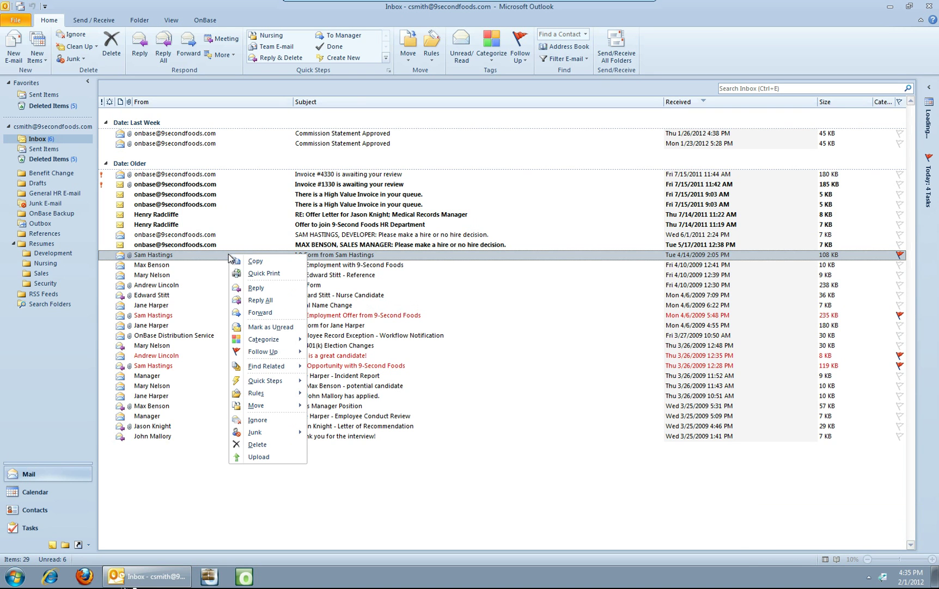
pyautogui.click(261, 458)
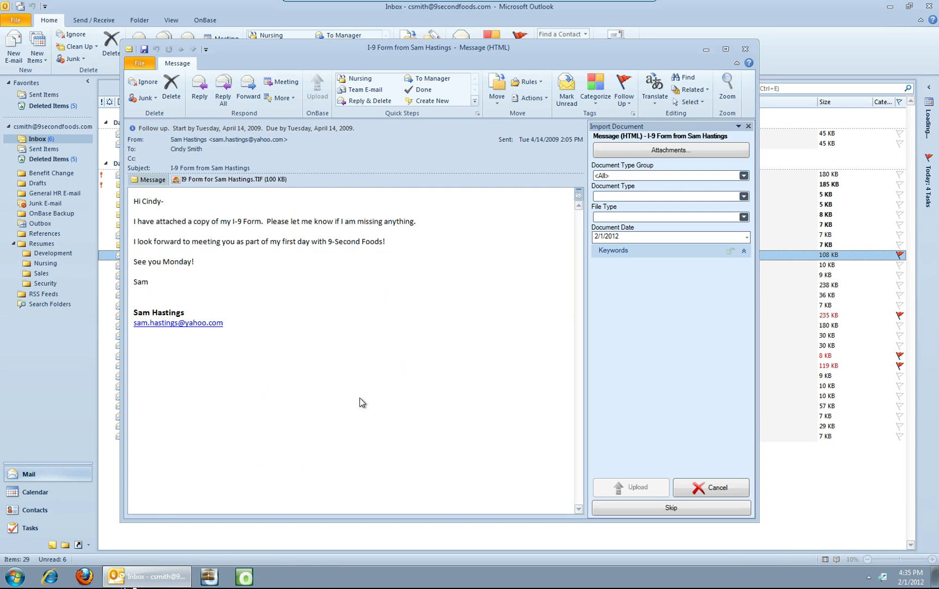
pyautogui.click(715, 487)
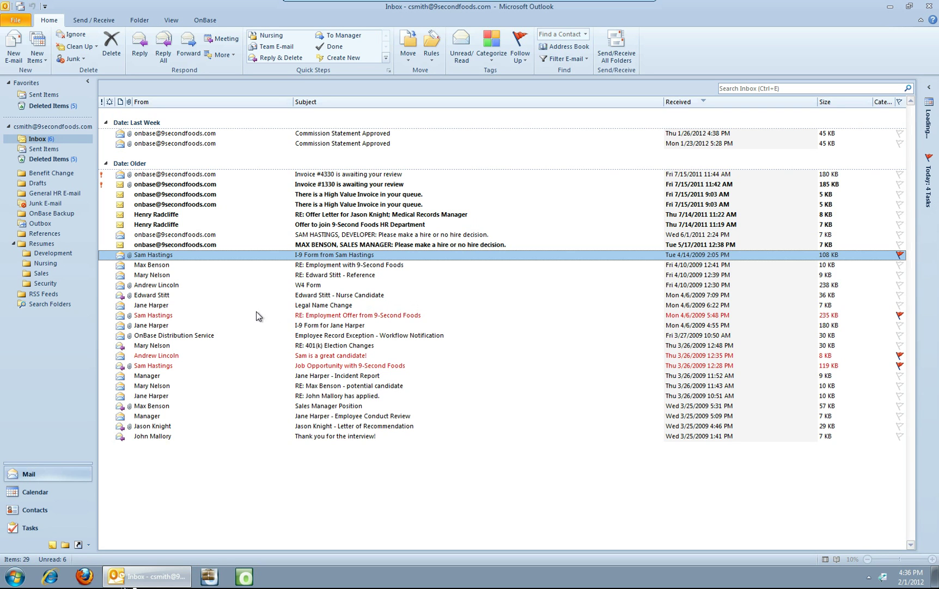
# Step: Open and close the Nurse Candidate message, then drag it onto the Nursing folder
pyautogui.click(266, 295)
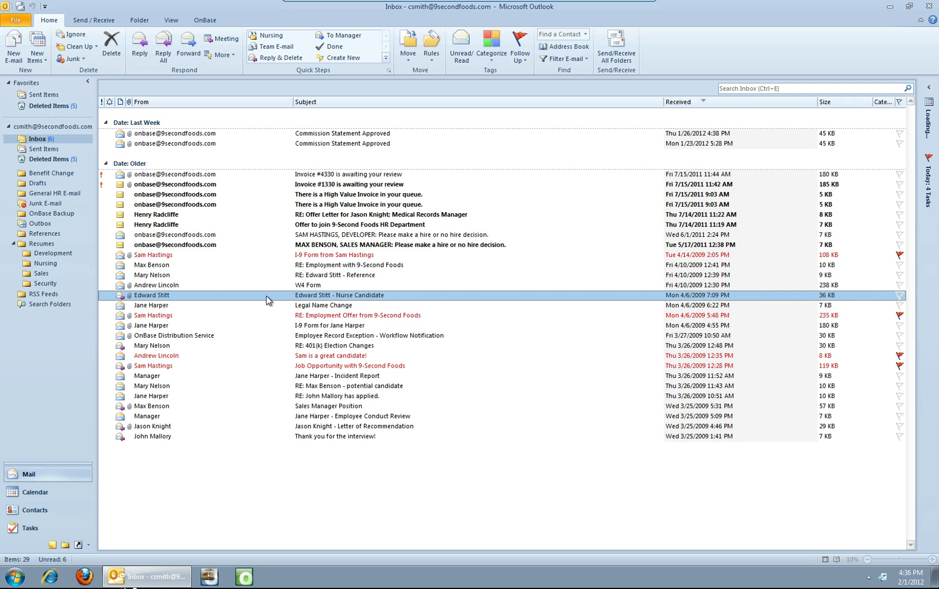
pyautogui.doubleClick(266, 295)
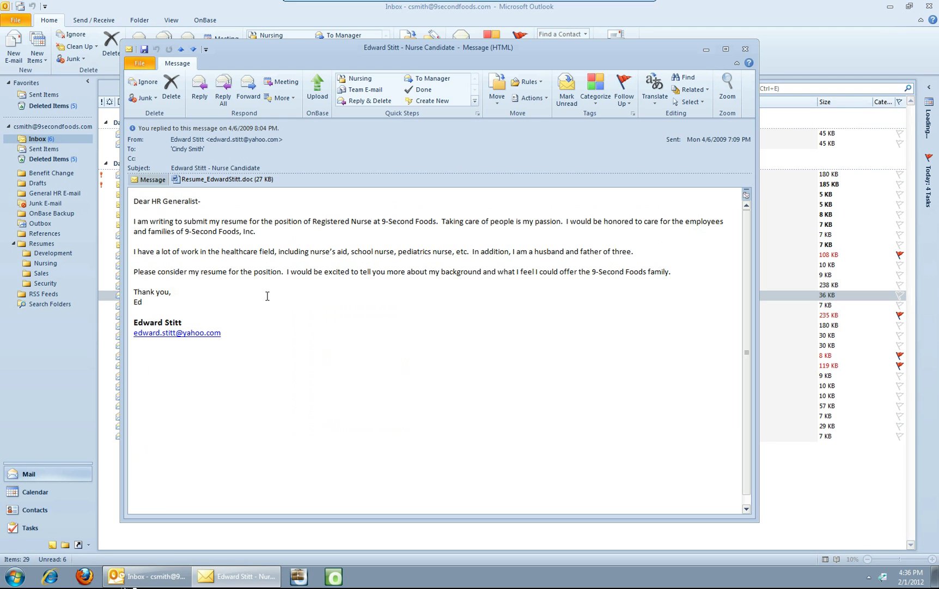
pyautogui.click(745, 49)
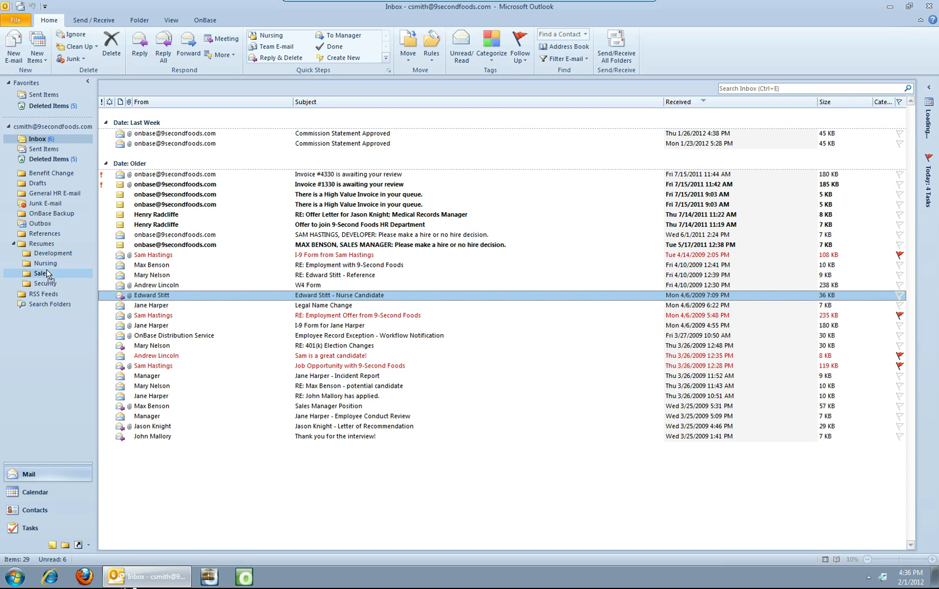
pyautogui.moveTo(151, 294); pyautogui.dragTo(42, 265)
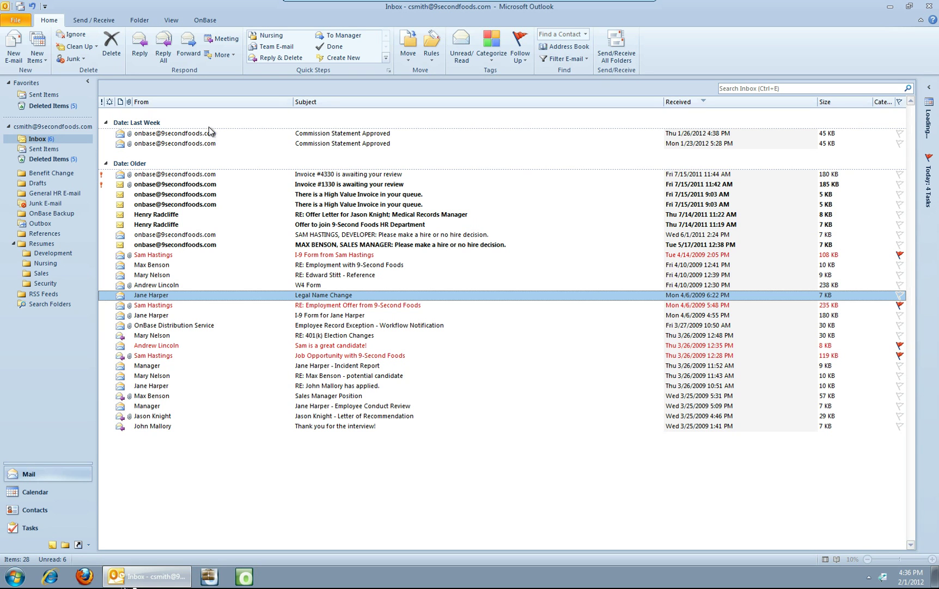
# Step: In a new e-mail, search OnBase for Accounts Payable > AP - Vendor Invoice number 2440
pyautogui.click(13, 48)
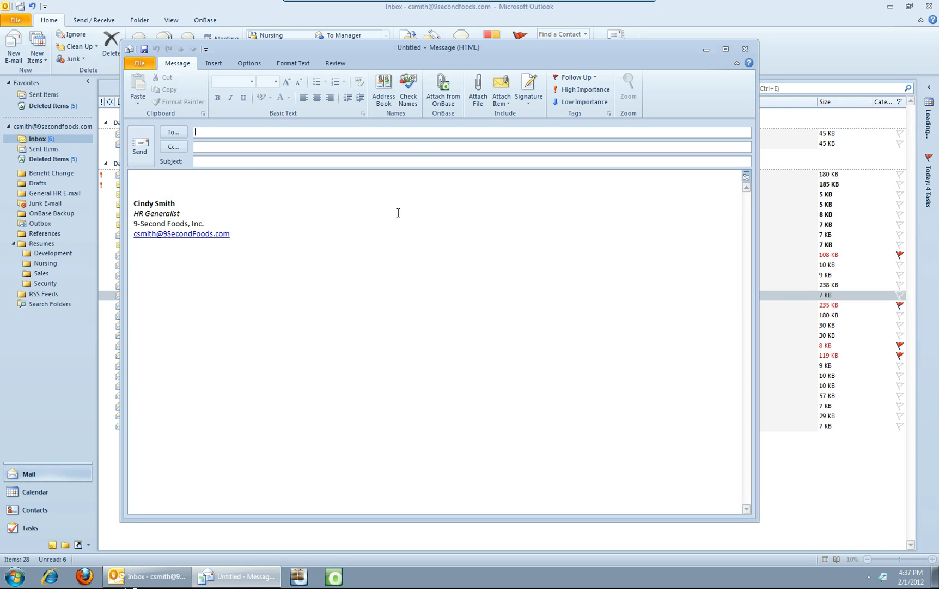
pyautogui.click(443, 97)
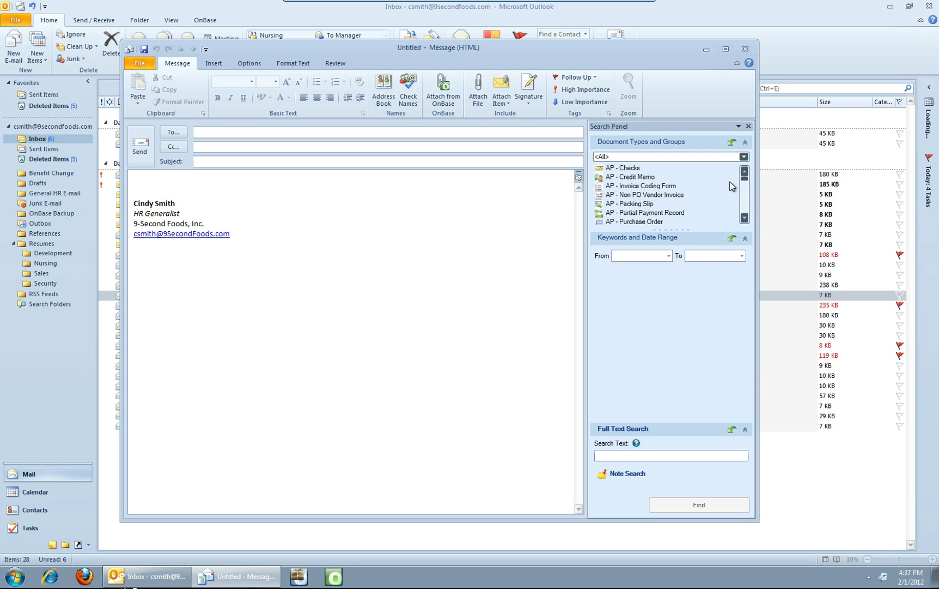
pyautogui.click(745, 157)
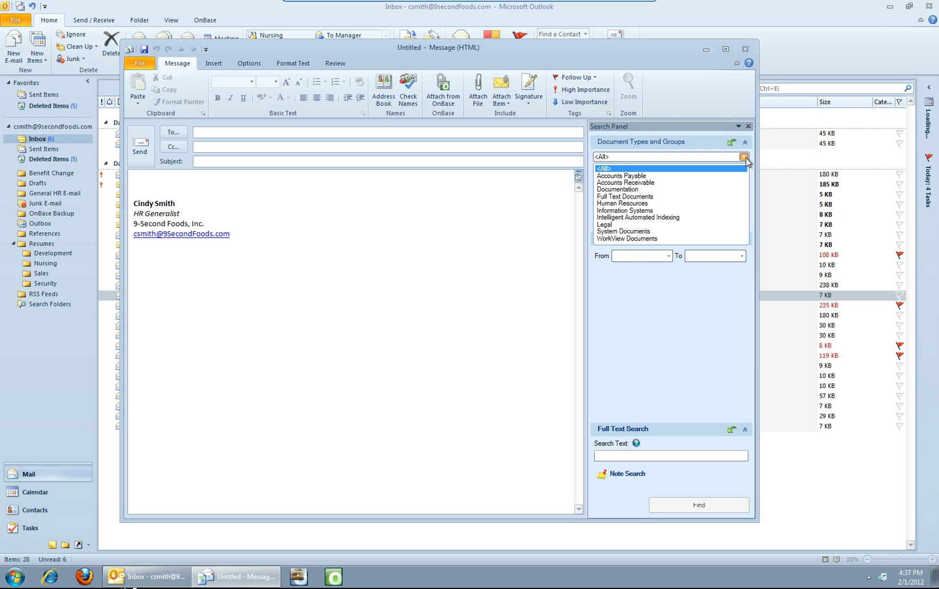
pyautogui.click(653, 177)
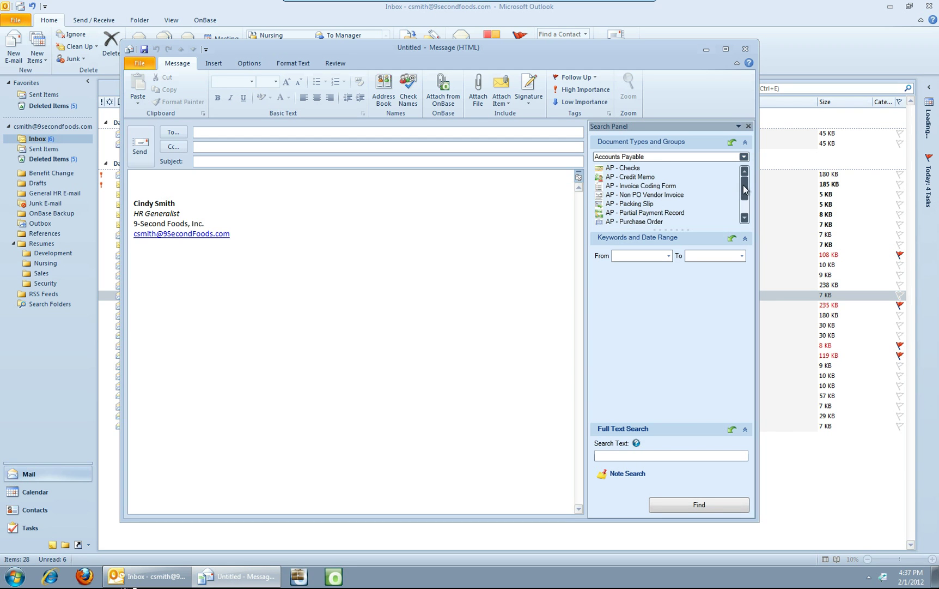
pyautogui.scroll(-1, 745, 189)
pyautogui.click(657, 212)
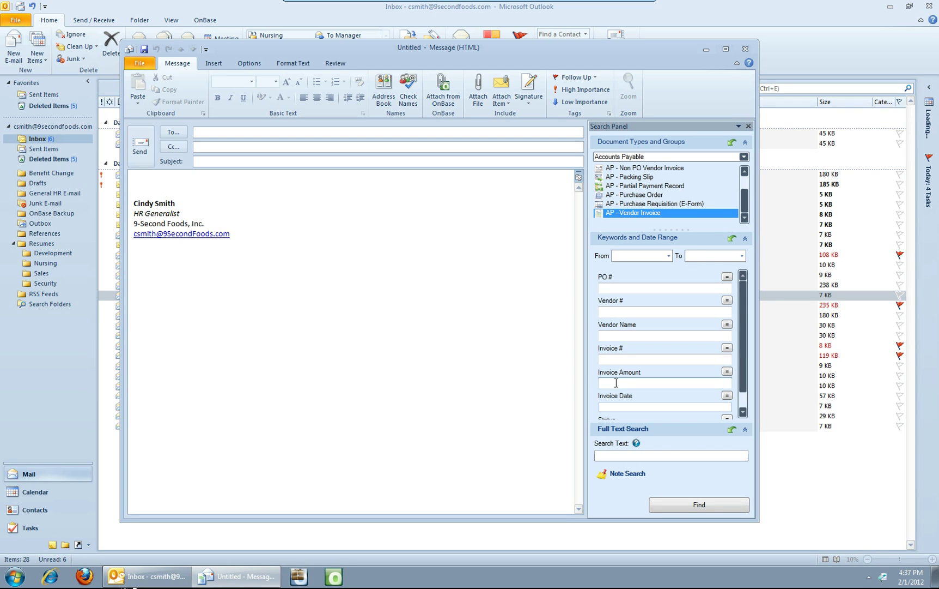
pyautogui.click(613, 358)
pyautogui.write('2440')
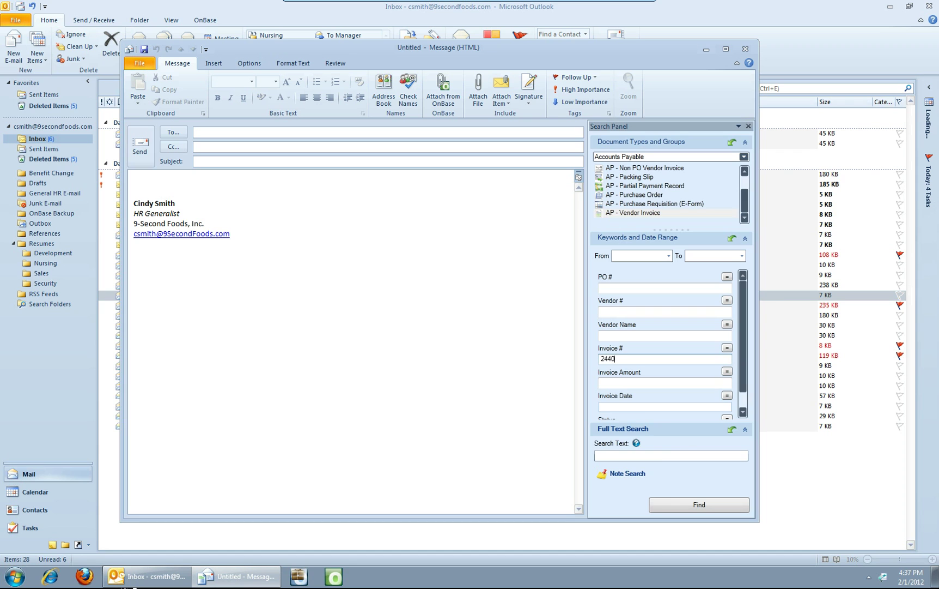
pyautogui.click(687, 503)
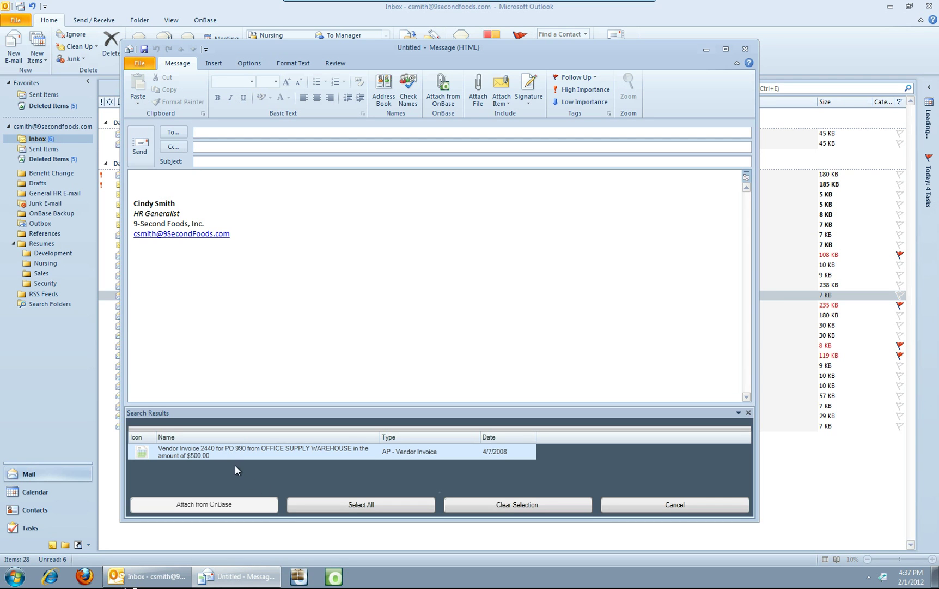
# Step: Attach the Vendor Invoice 2440 result, then close the message without saving
pyautogui.click(222, 446)
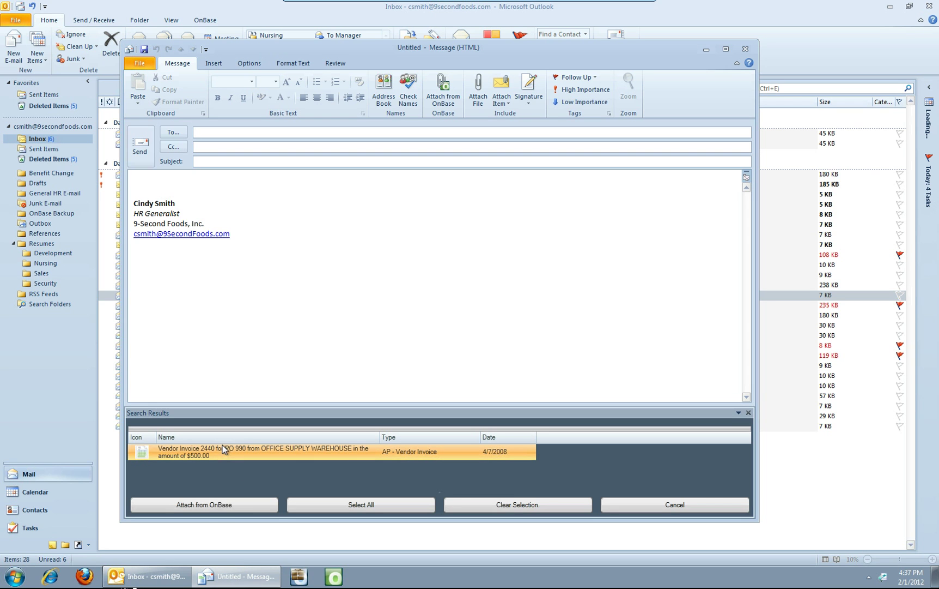
pyautogui.click(203, 505)
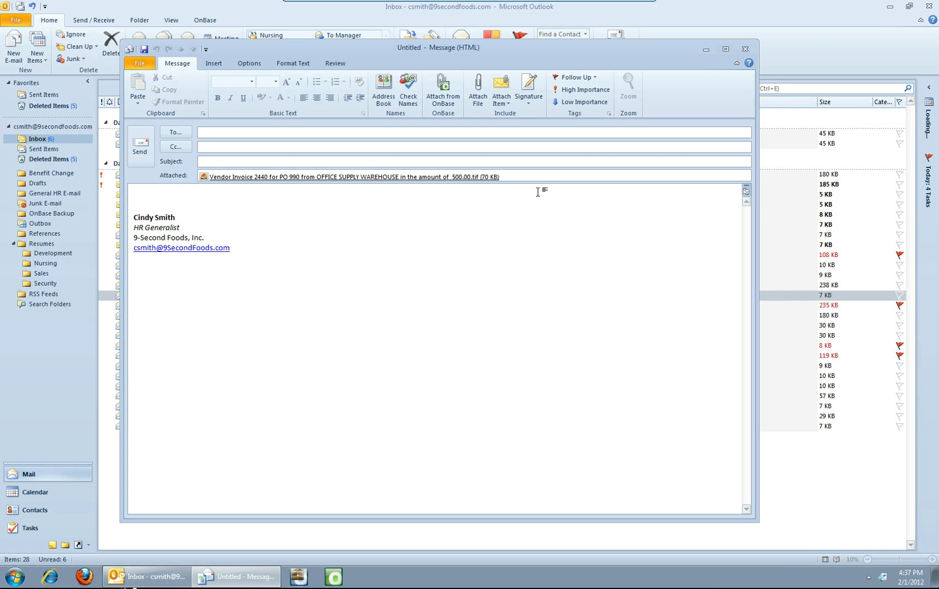
pyautogui.click(746, 49)
pyautogui.click(471, 316)
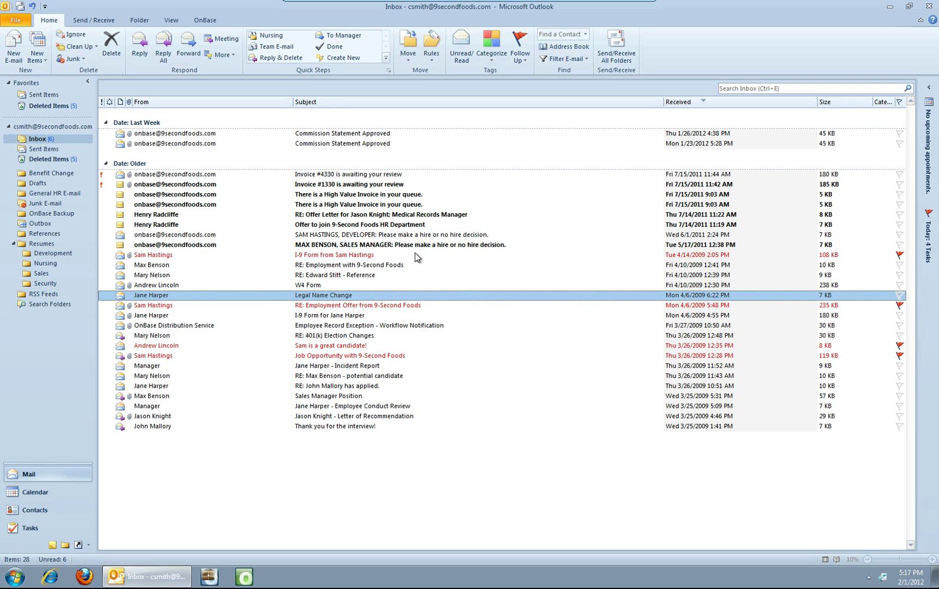
# Step: Switch the ribbon to the OnBase add-in commands
pyautogui.click(205, 20)
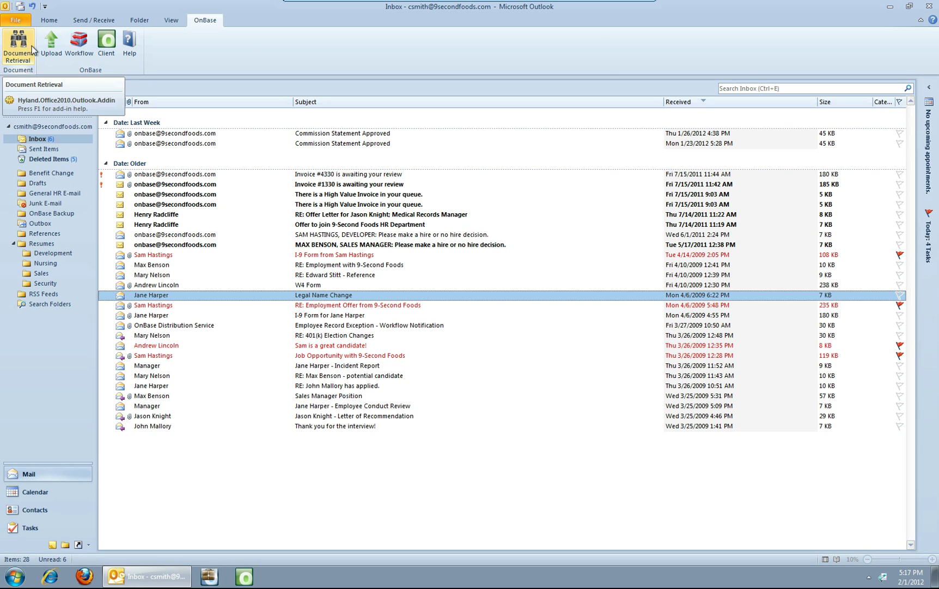